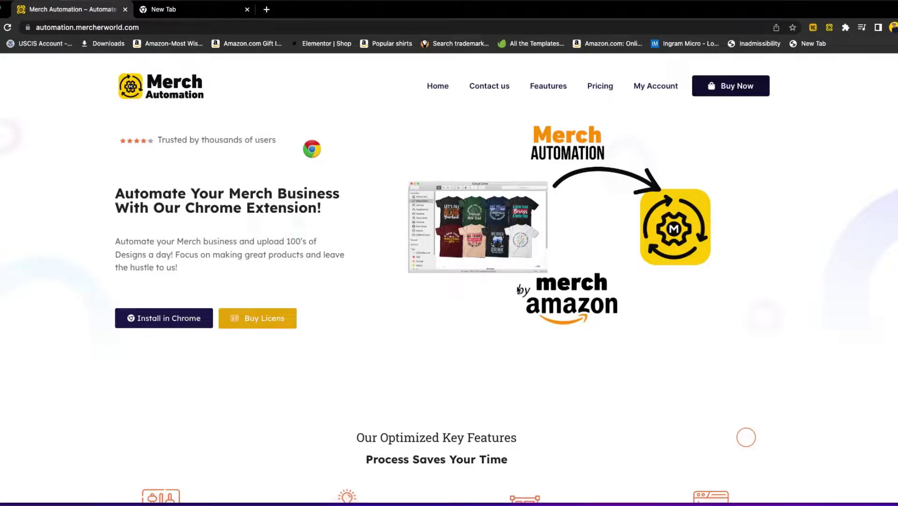
# Review the Merch Automation page's key features text.
pyautogui.click(53, 28)
pyautogui.click(111, 27)
pyautogui.scroll(-7, 295, 262)
pyautogui.moveTo(126, 155); pyautogui.dragTo(560, 332)
pyautogui.click(560, 332)
pyautogui.scroll(7, 532, 336)
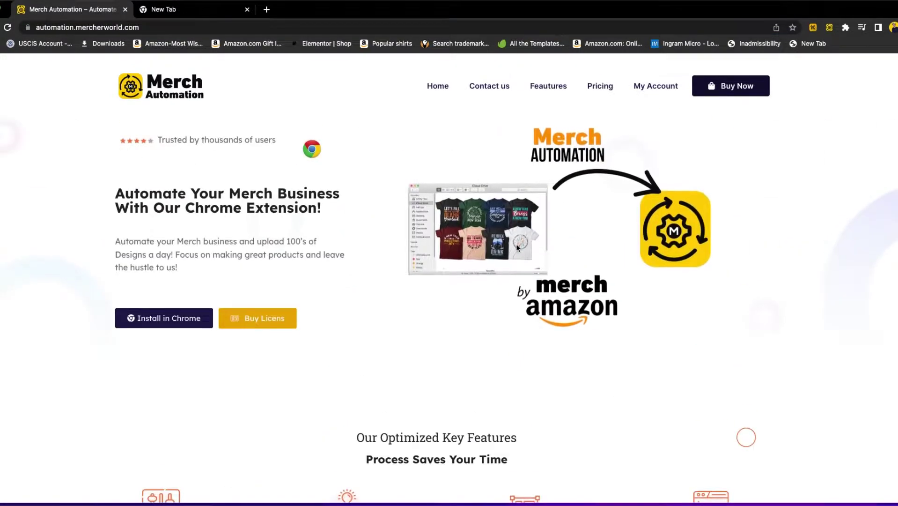
# Go to the pricing section and compare the Basic, Premium and Professional plan names.
pyautogui.click(737, 89)
pyautogui.moveTo(136, 185); pyautogui.dragTo(195, 180)
pyautogui.moveTo(327, 178); pyautogui.dragTo(486, 178)
pyautogui.moveTo(658, 176); pyautogui.dragTo(754, 185)
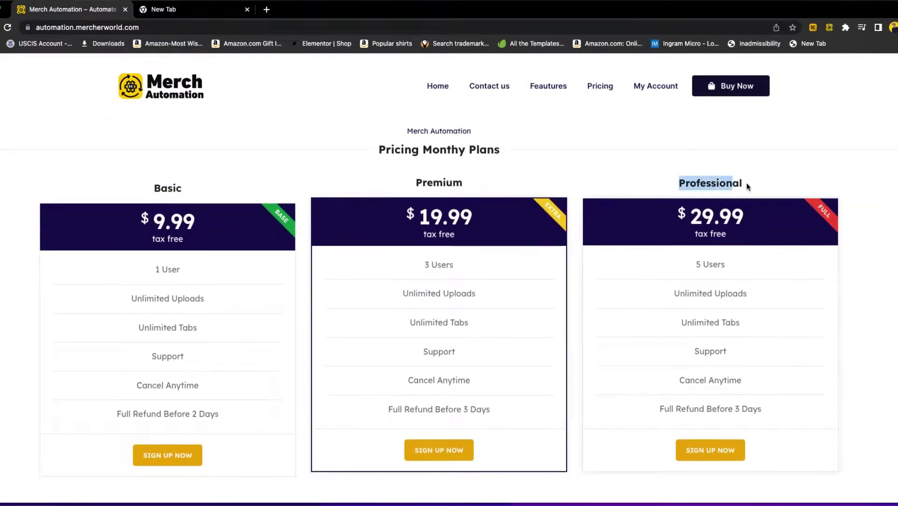
pyautogui.click(754, 184)
# Compare plan limits: Basic at 9.99 for 1 User, Premium 3 Users, Professional 5 Users.
pyautogui.moveTo(154, 262); pyautogui.dragTo(190, 266)
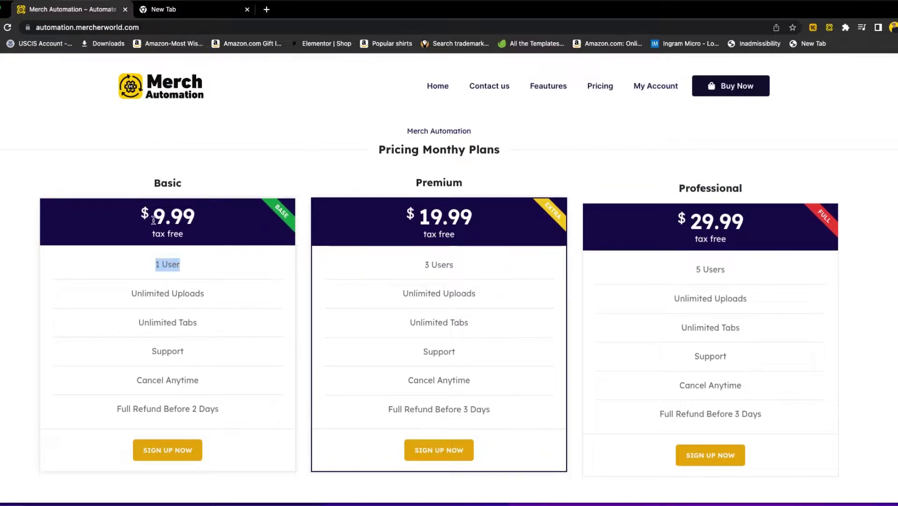
pyautogui.moveTo(152, 221); pyautogui.dragTo(206, 220)
pyautogui.click(177, 257)
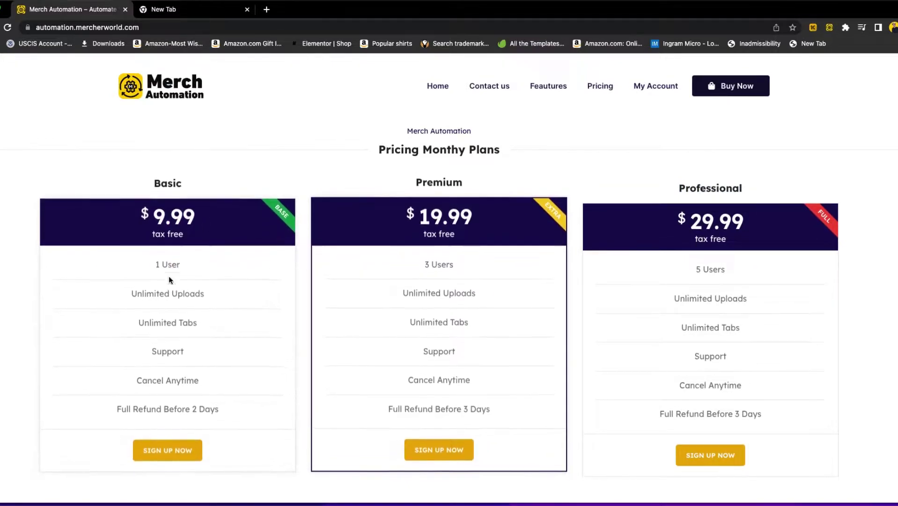
pyautogui.moveTo(150, 265); pyautogui.dragTo(196, 266)
pyautogui.moveTo(406, 264); pyautogui.dragTo(456, 261)
pyautogui.moveTo(669, 261); pyautogui.dragTo(745, 264)
pyautogui.click(742, 259)
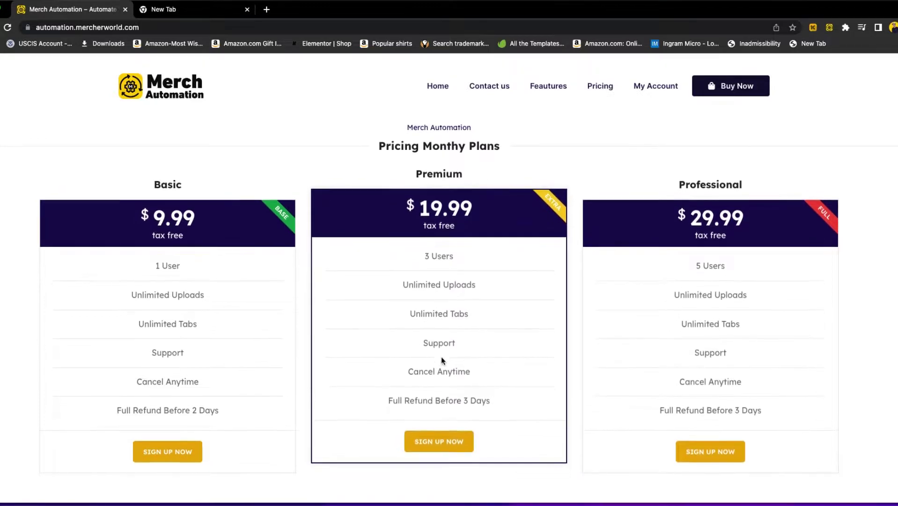
pyautogui.scroll(-10, 445, 366)
pyautogui.scroll(8, 445, 400)
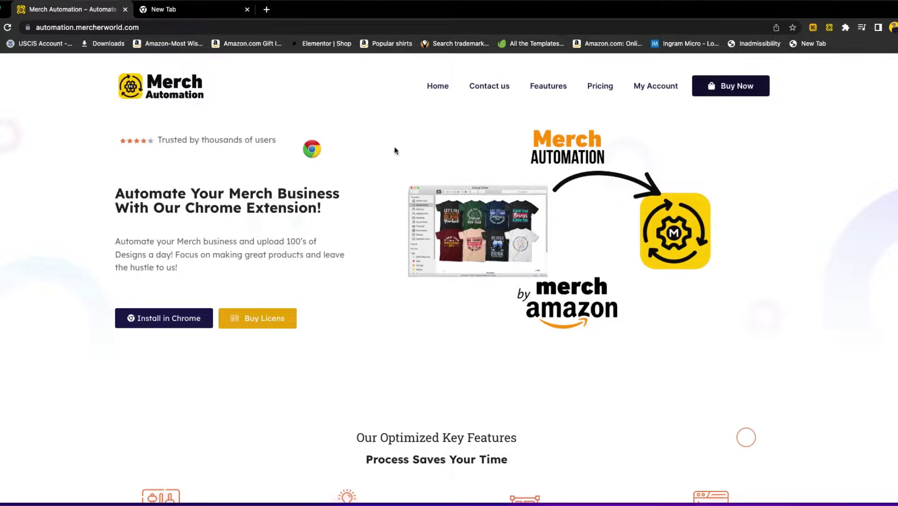
# Pin Merch Automation to the browser toolbar from the Extensions menu.
pyautogui.click(846, 28)
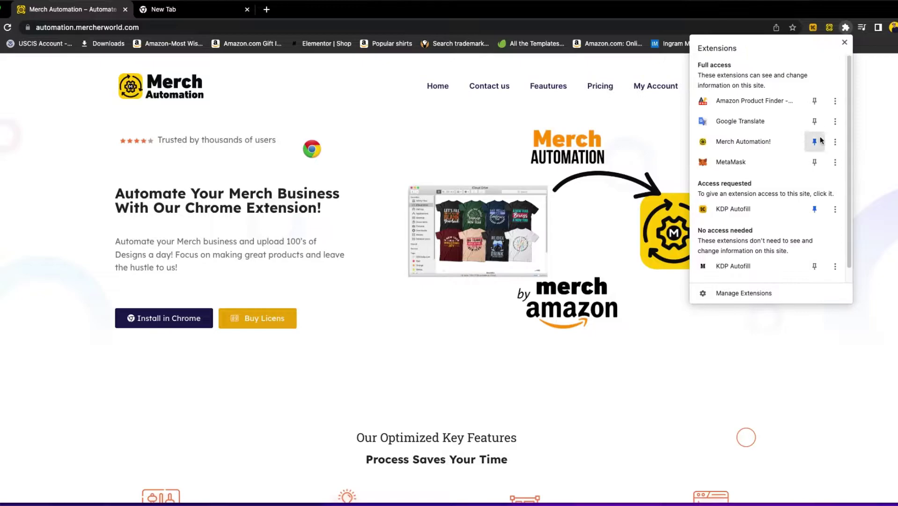
pyautogui.click(814, 144)
pyautogui.click(815, 143)
pyautogui.click(845, 42)
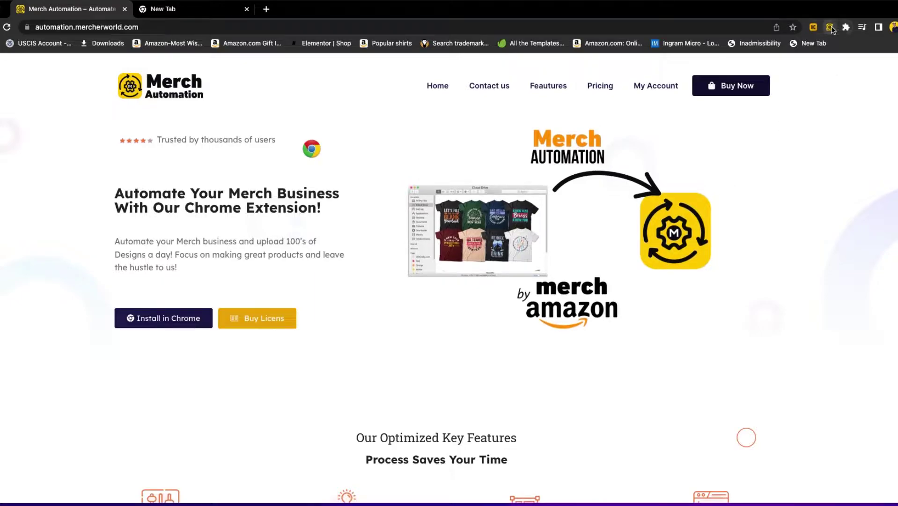
# Paste the license key into the Merch Automation popup, then close it.
pyautogui.click(830, 27)
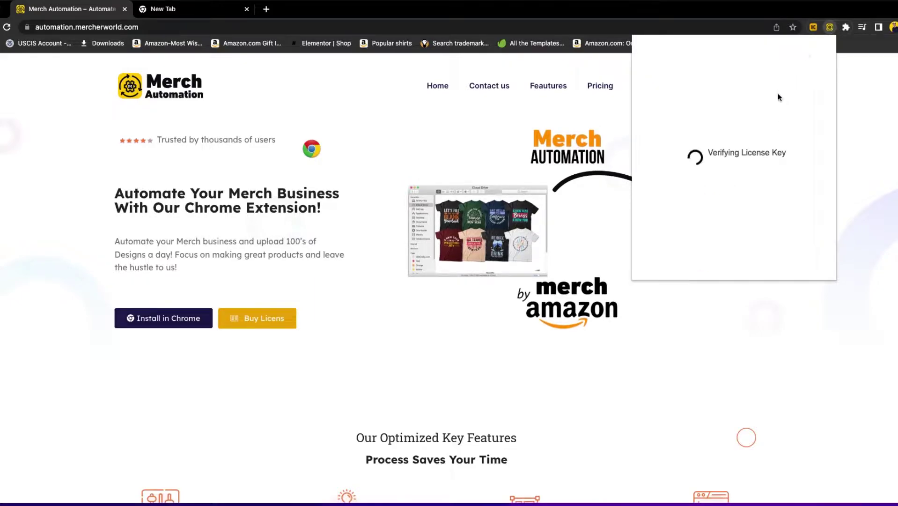
pyautogui.click(752, 128)
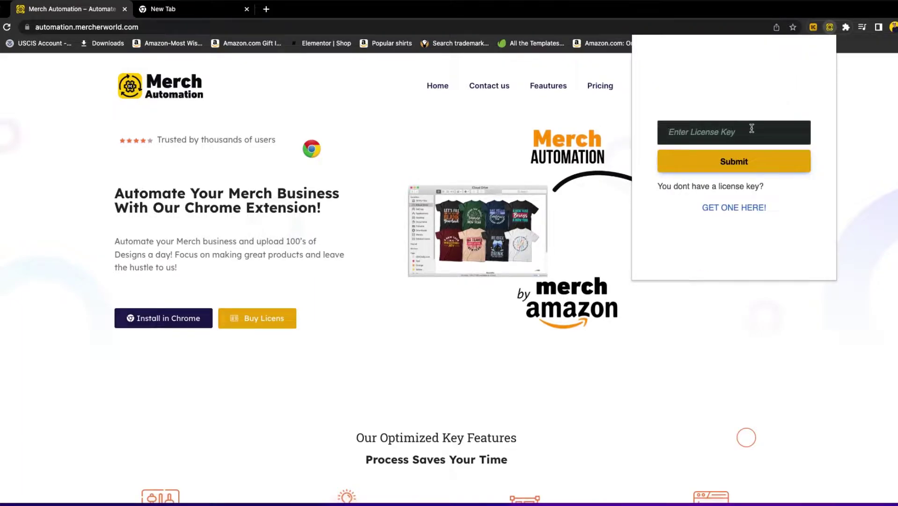
pyautogui.press('super+v')
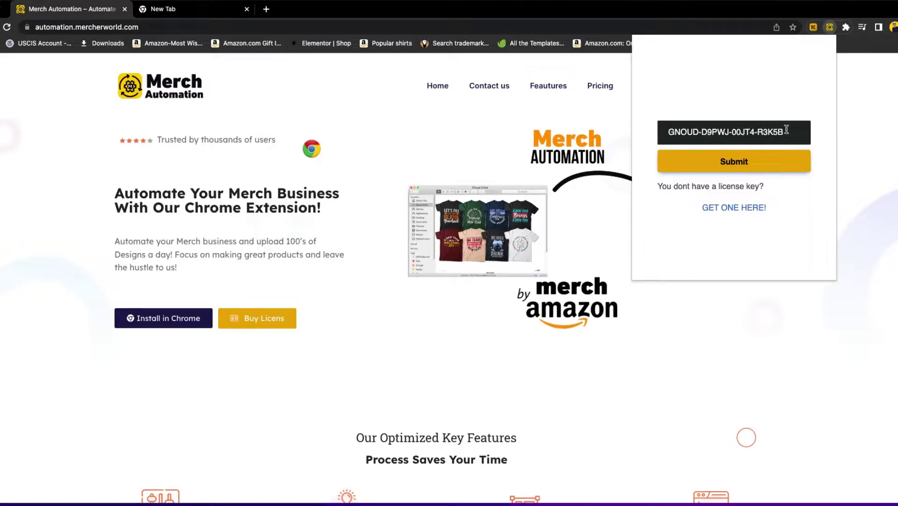
pyautogui.moveTo(786, 132); pyautogui.dragTo(669, 131)
pyautogui.click(669, 131)
pyautogui.click(623, 114)
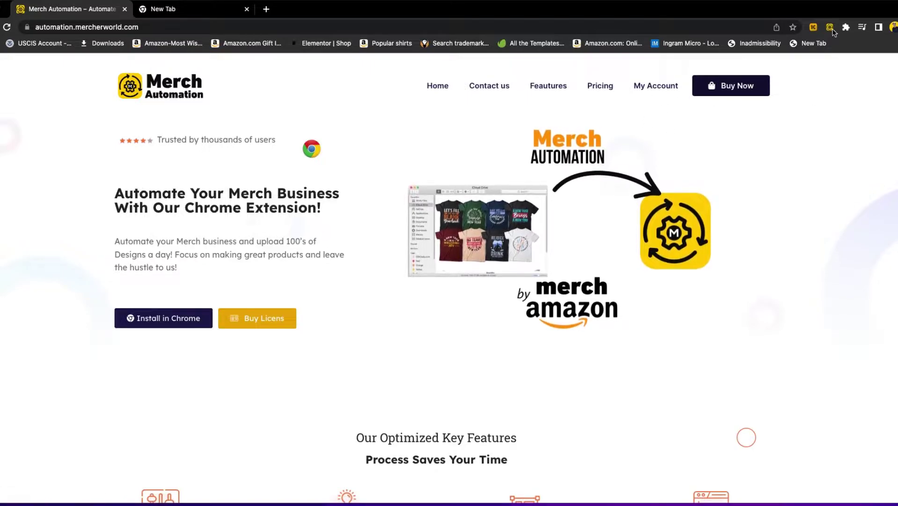
# Enter the license key in the reopened popup and submit it for verification.
pyautogui.click(831, 28)
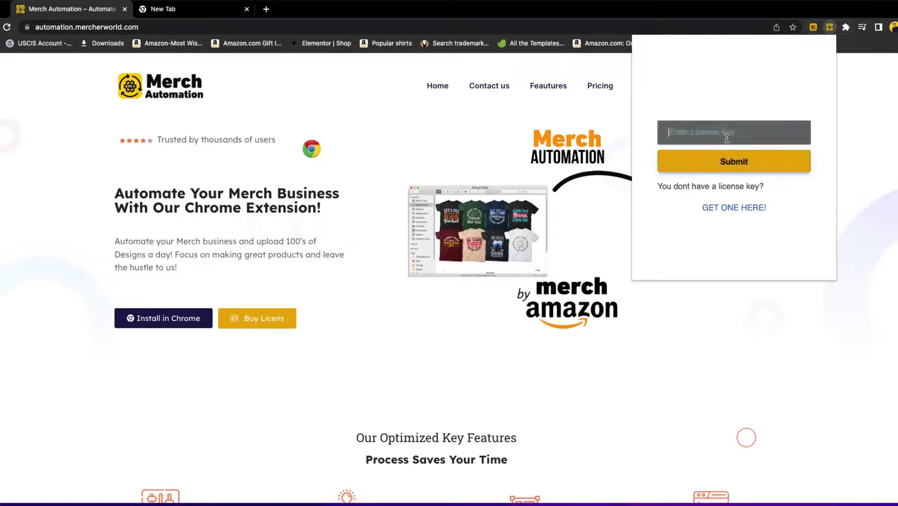
pyautogui.click(726, 138)
pyautogui.write('test1')
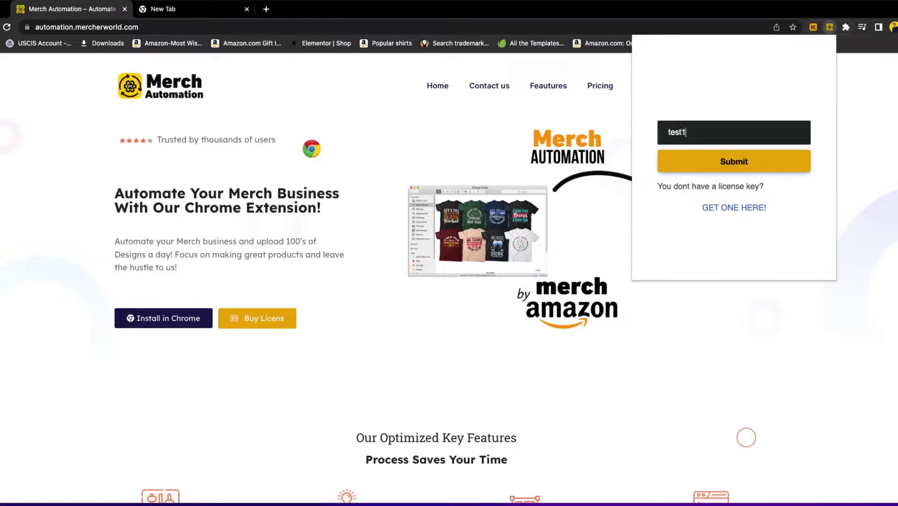
pyautogui.click(750, 160)
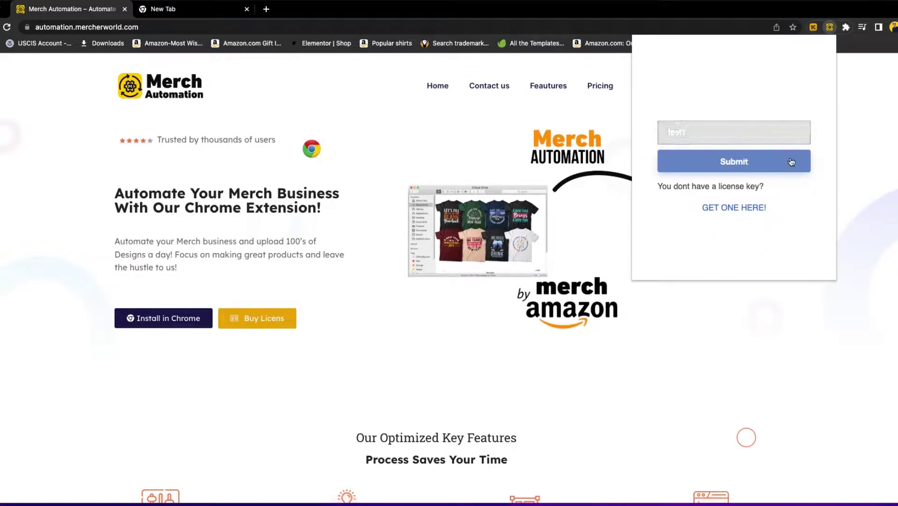
pyautogui.click(729, 122)
pyautogui.press('Return')
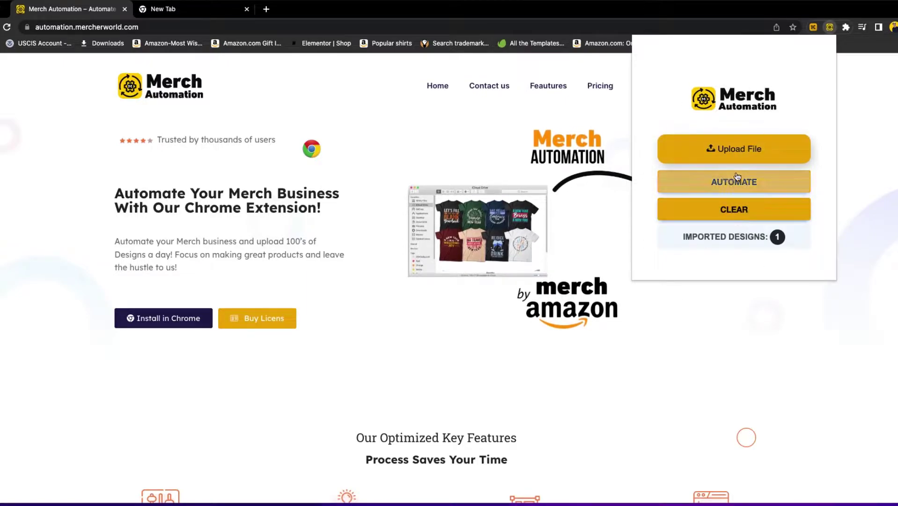
# Load the Amazon Merch on Demand site in the empty new tab.
pyautogui.click(192, 9)
pyautogui.click(120, 28)
pyautogui.write('mer')
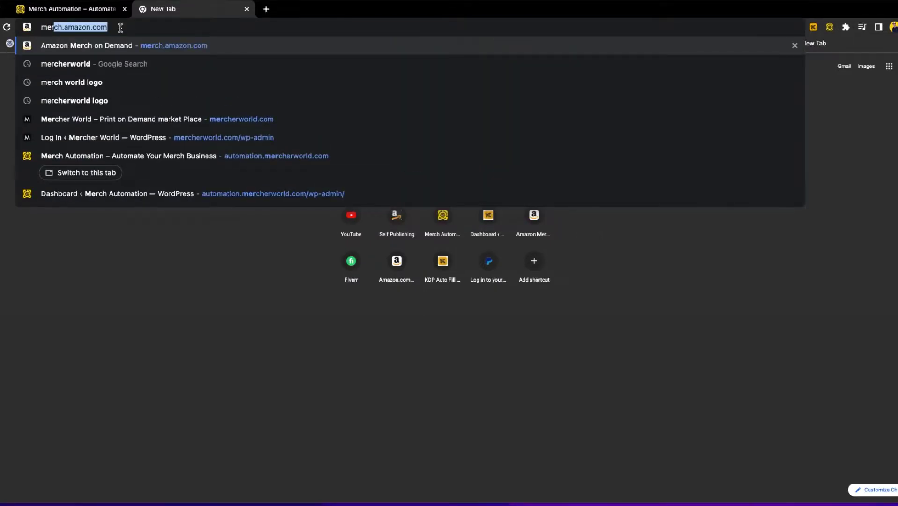
pyautogui.press('Return')
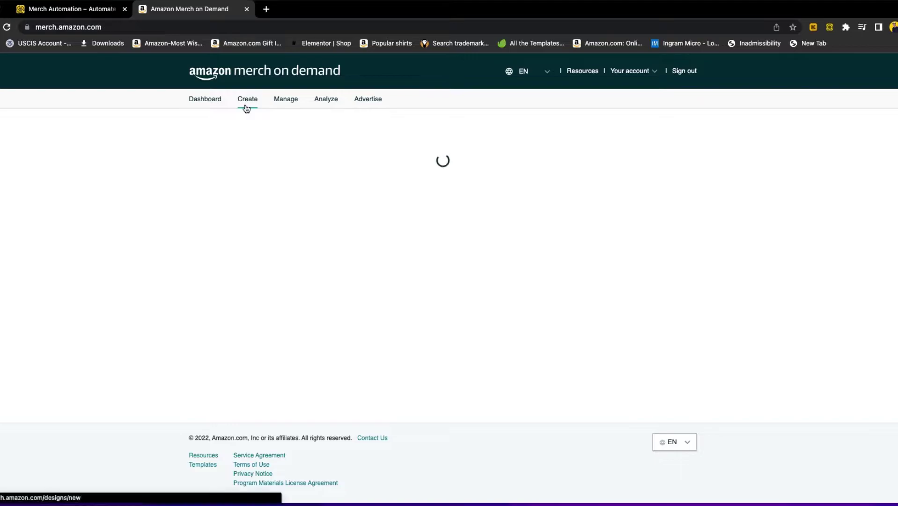
# Open Create products and delete the existing design title text.
pyautogui.click(247, 109)
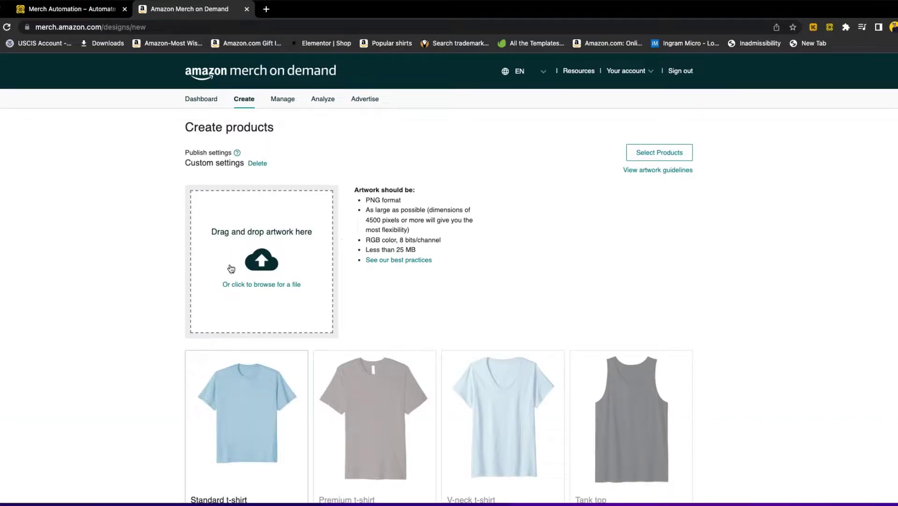
pyautogui.scroll(-20, 298, 274)
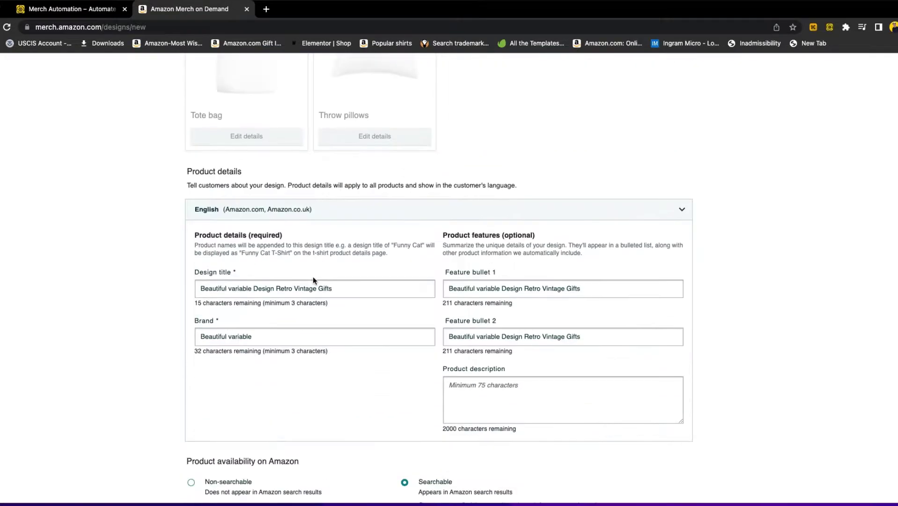
pyautogui.tripleClick(279, 288)
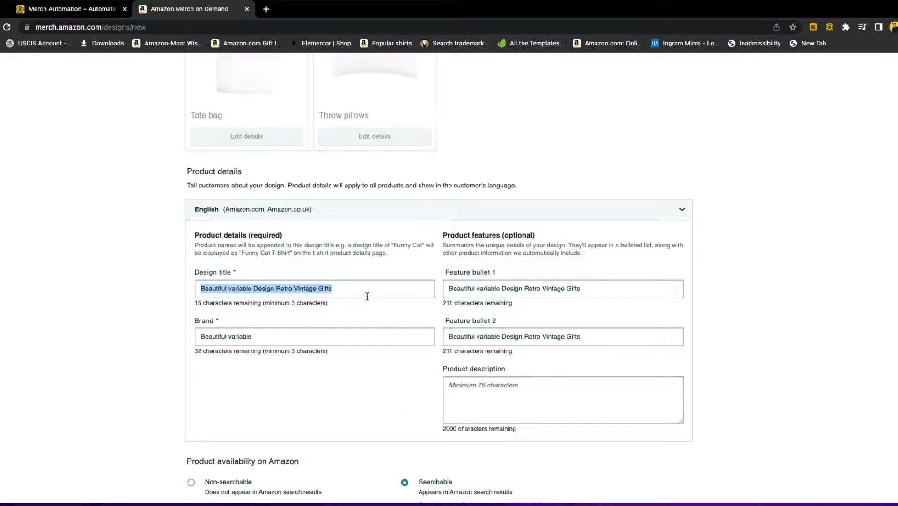
pyautogui.press('BackSpace')
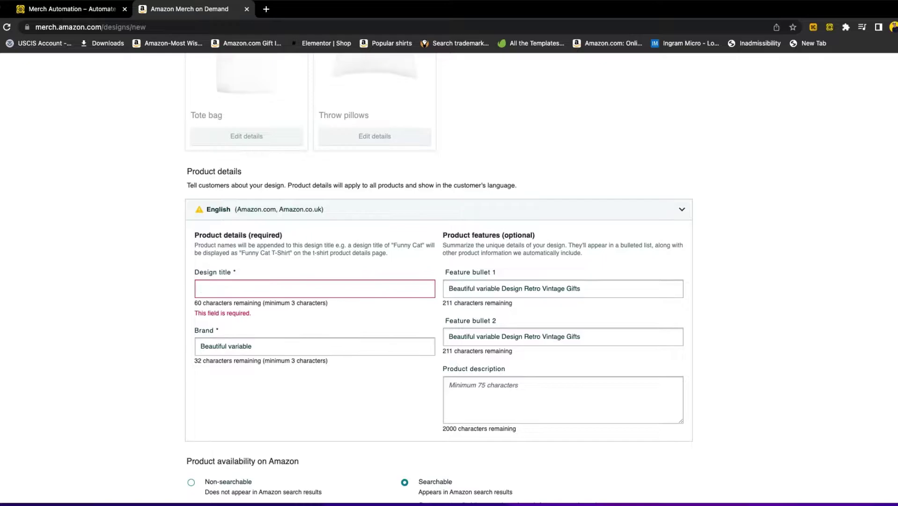
# Type 'variable' in Design title, then replace it with 'happu birthday i am turing 20 this year'.
pyautogui.scroll(20, 331, 287)
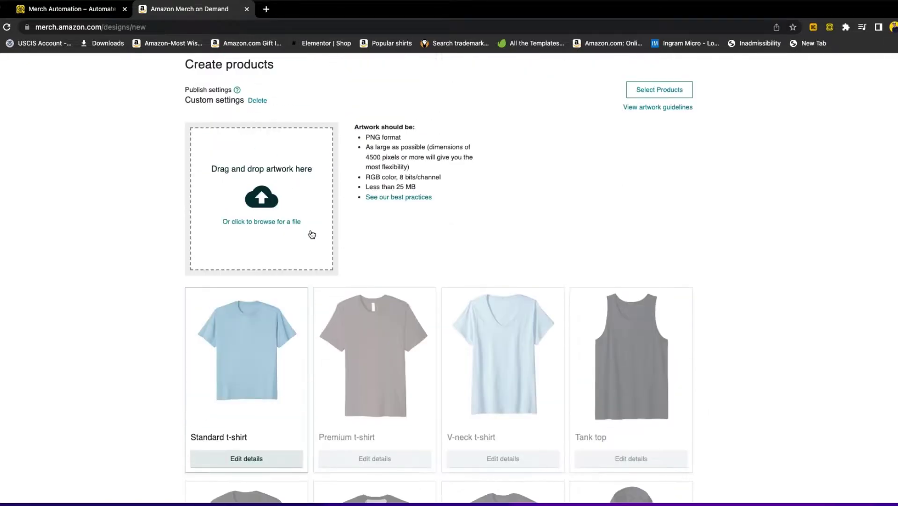
pyautogui.scroll(-20, 277, 314)
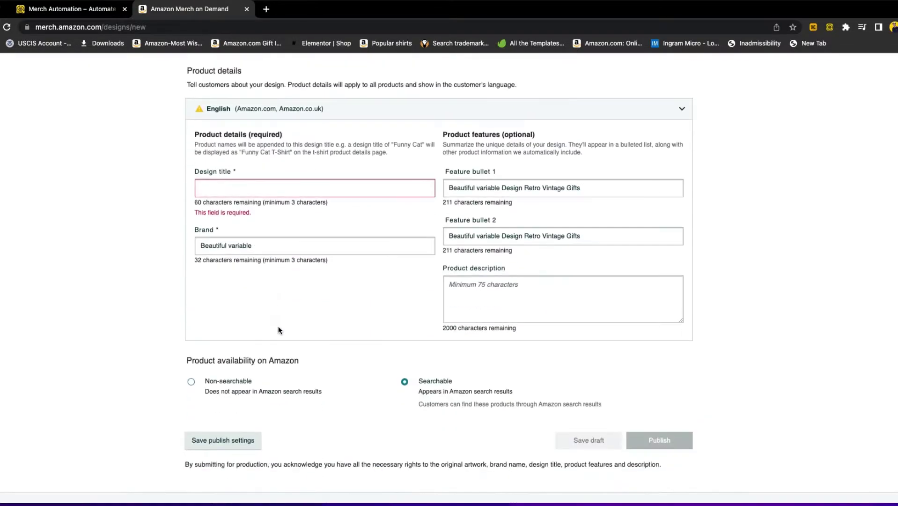
pyautogui.click(218, 131)
pyautogui.write('variable')
pyautogui.doubleClick(224, 126)
pyautogui.click(226, 125)
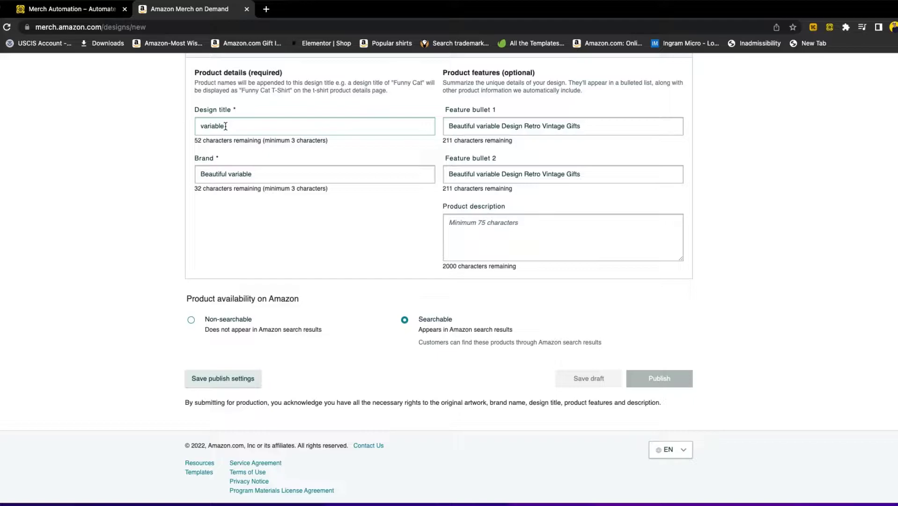
pyautogui.moveTo(227, 126); pyautogui.dragTo(201, 126)
pyautogui.click(225, 126)
pyautogui.doubleClick(225, 126)
pyautogui.write('happu')
pyautogui.write(' birthday i am turing 20 this year')
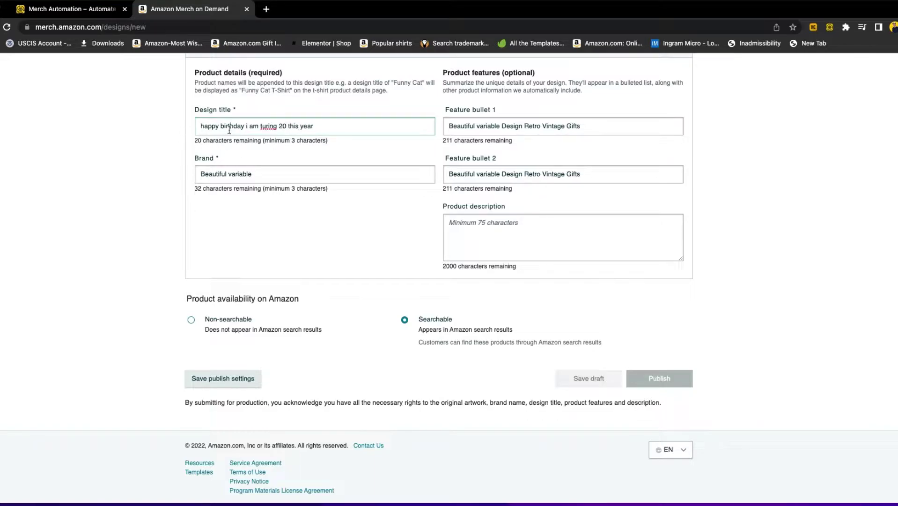
pyautogui.tripleClick(229, 130)
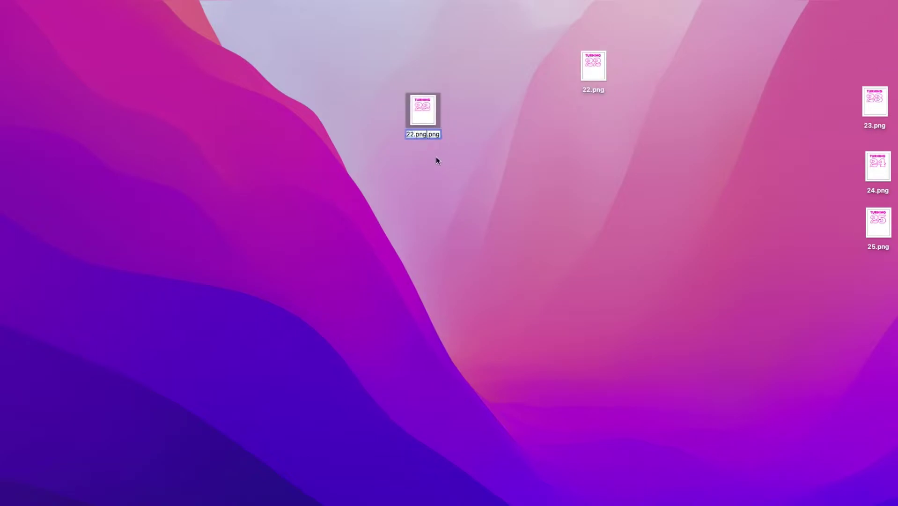
# Replace 20 in the design title with 'varibale'.
pyautogui.moveTo(426, 136); pyautogui.dragTo(399, 132)
pyautogui.press('BackSpace')
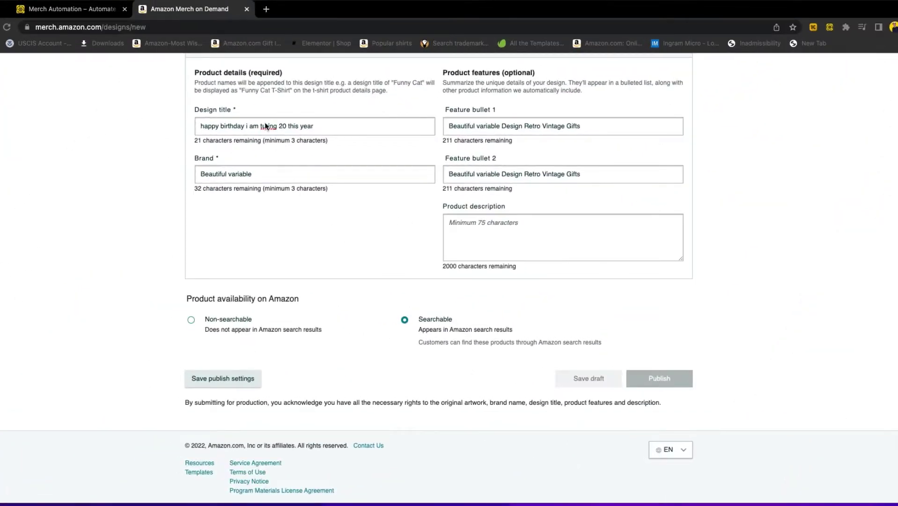
pyautogui.tripleClick(265, 123)
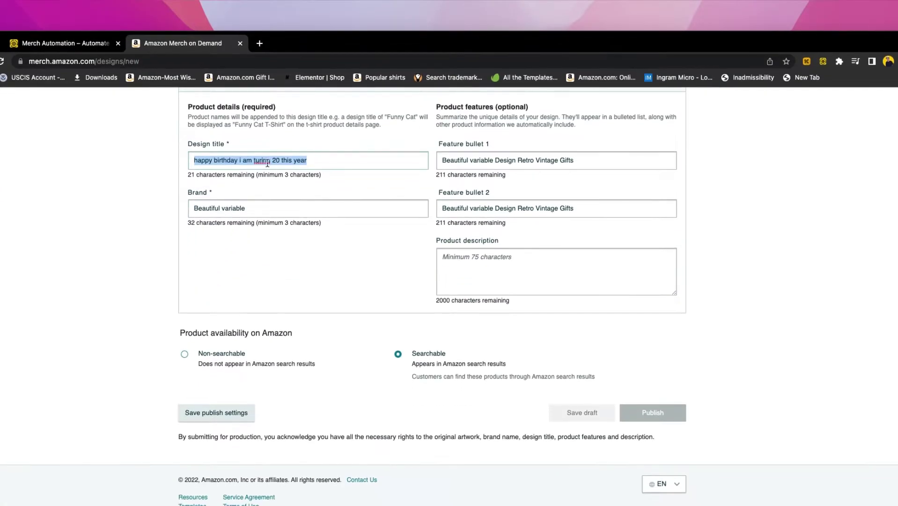
pyautogui.click(252, 272)
pyautogui.moveTo(237, 160); pyautogui.dragTo(273, 160)
pyautogui.click(278, 160)
pyautogui.doubleClick(274, 160)
pyautogui.write('varibale')
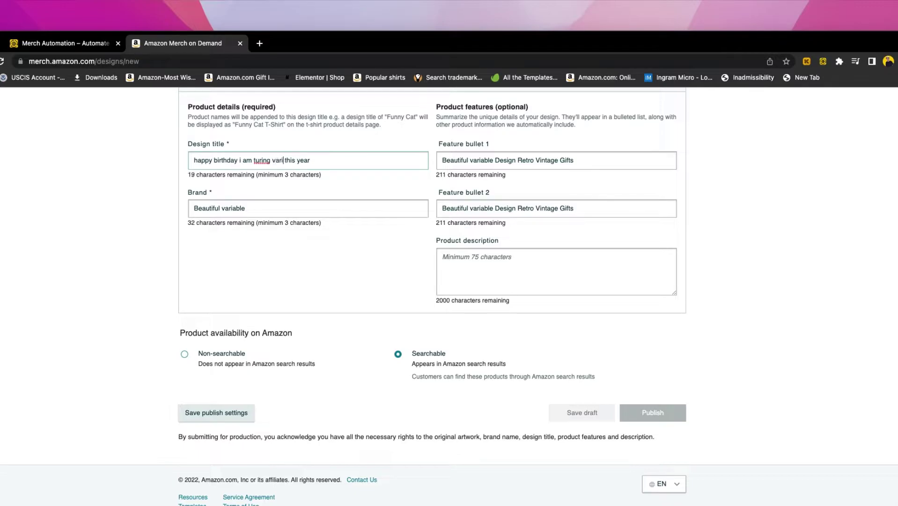
pyautogui.moveTo(340, 160); pyautogui.dragTo(295, 160)
pyautogui.click(295, 160)
# Select 22.png on the desktop, then select the full design title back in the browser.
pyautogui.moveTo(384, 54); pyautogui.dragTo(405, 134)
pyautogui.click(586, 90)
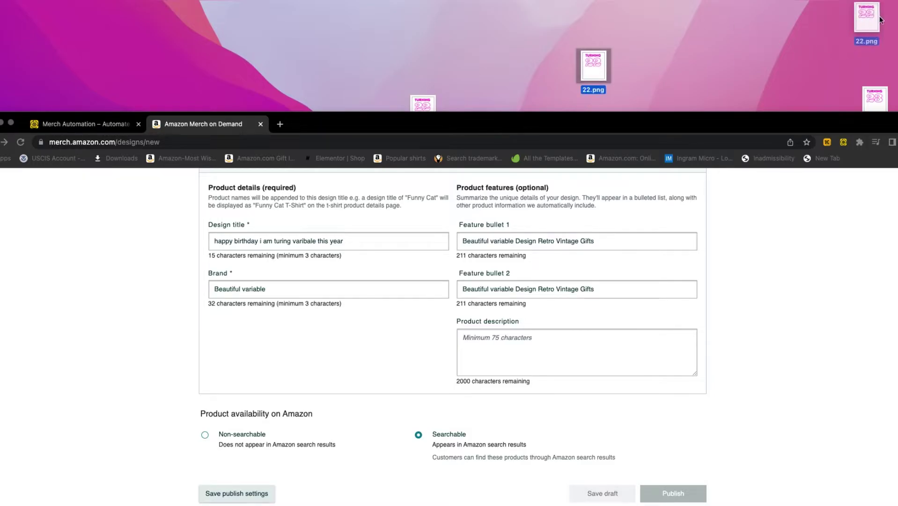
pyautogui.moveTo(885, 20); pyautogui.dragTo(884, 22)
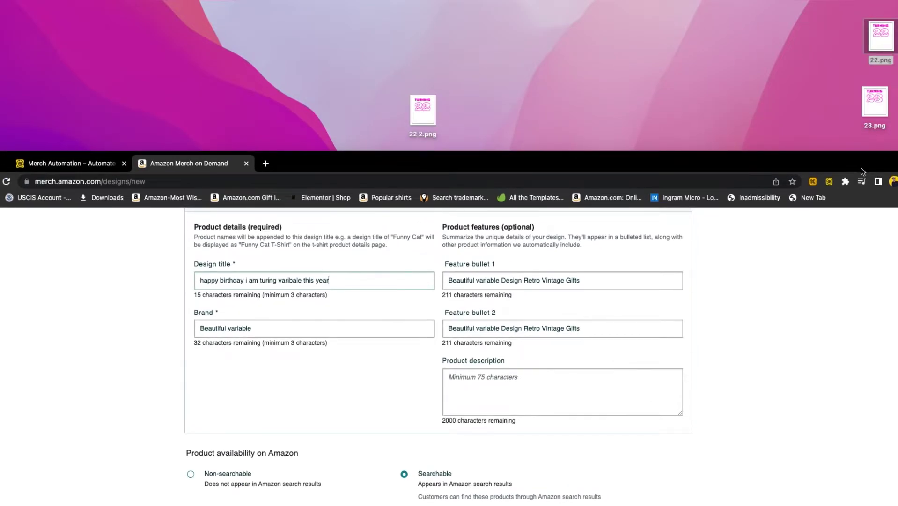
pyautogui.click(861, 170)
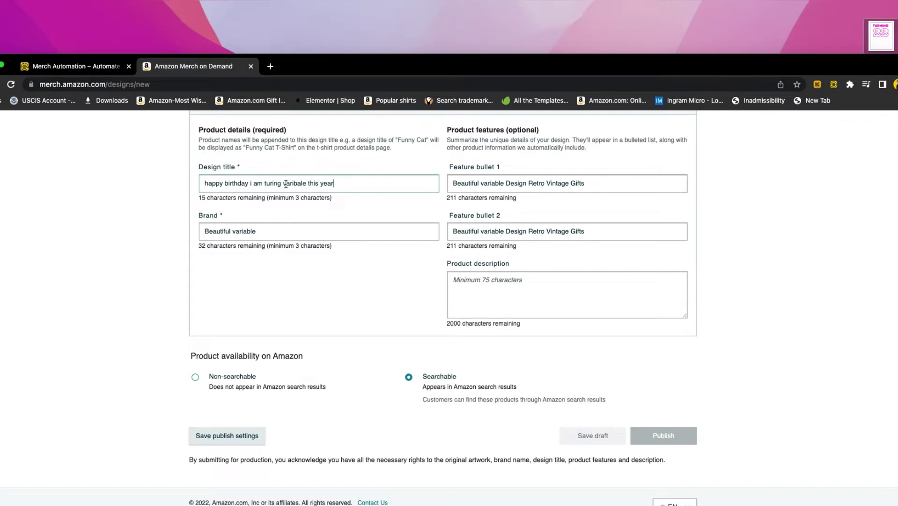
pyautogui.moveTo(283, 184); pyautogui.dragTo(304, 183)
pyautogui.press('super+a')
pyautogui.press('super+c')
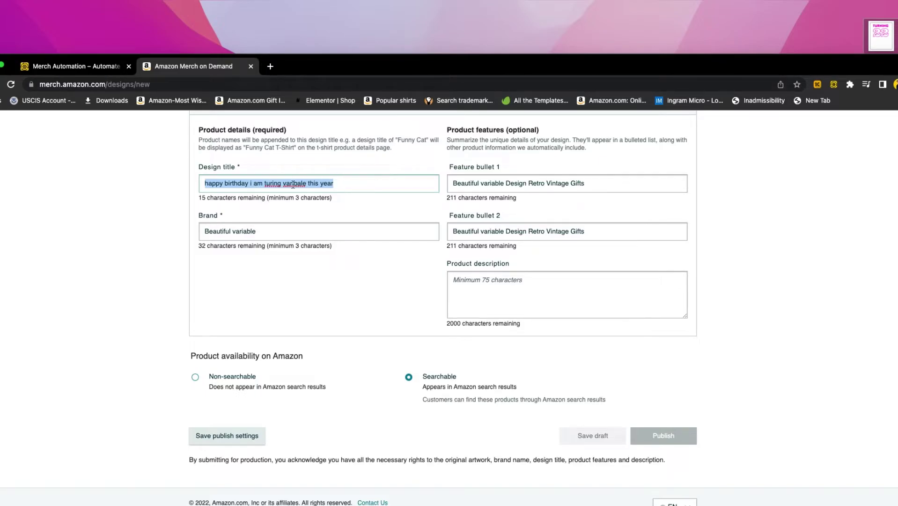
pyautogui.write('variable')
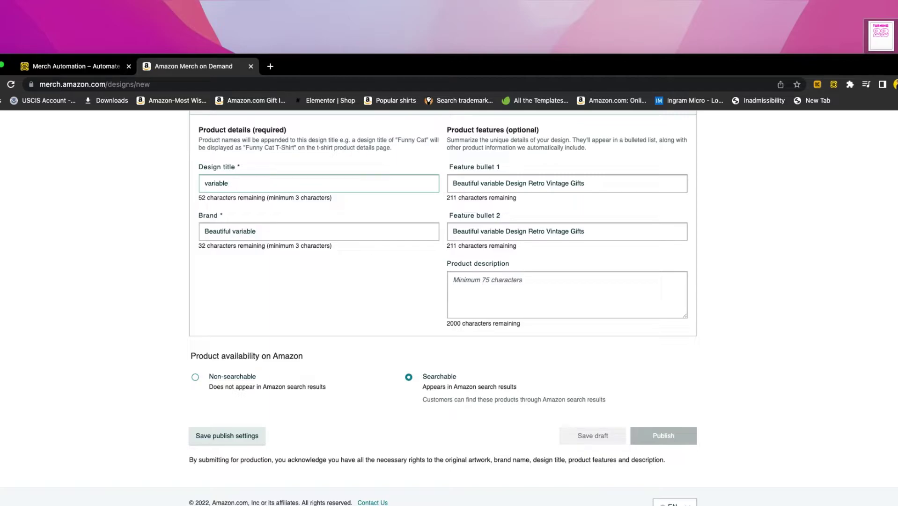
# Rename the '22 2.png' copy to the design title, spelling it 'variable'.
pyautogui.moveTo(563, 66); pyautogui.dragTo(545, 125)
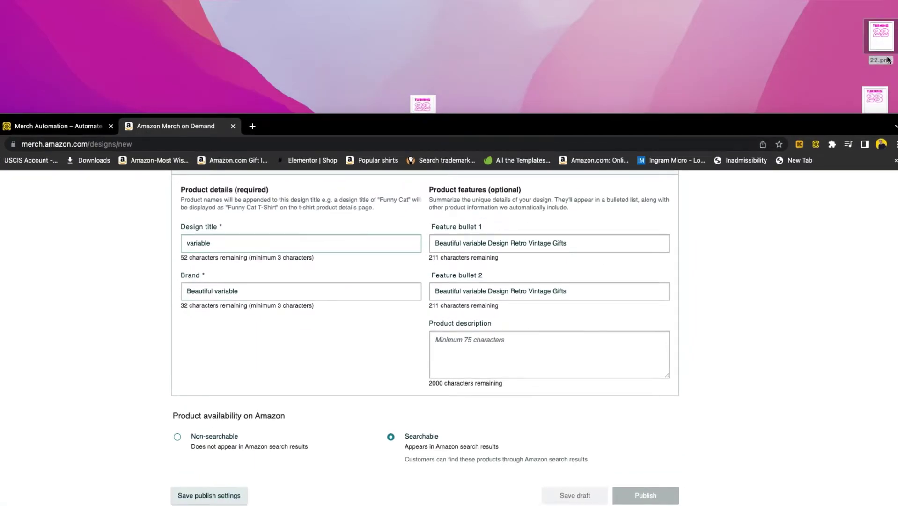
pyautogui.moveTo(436, 104); pyautogui.dragTo(442, 82)
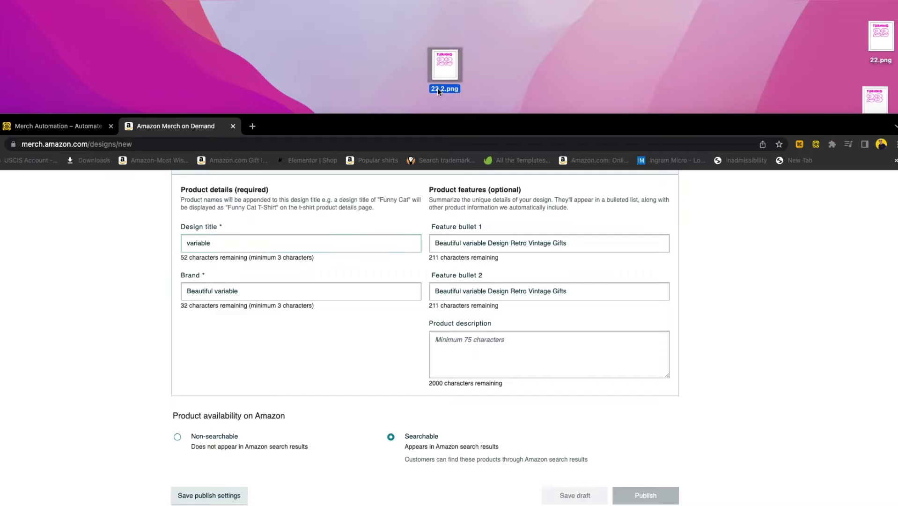
pyautogui.press('Return')
pyautogui.press('super+v')
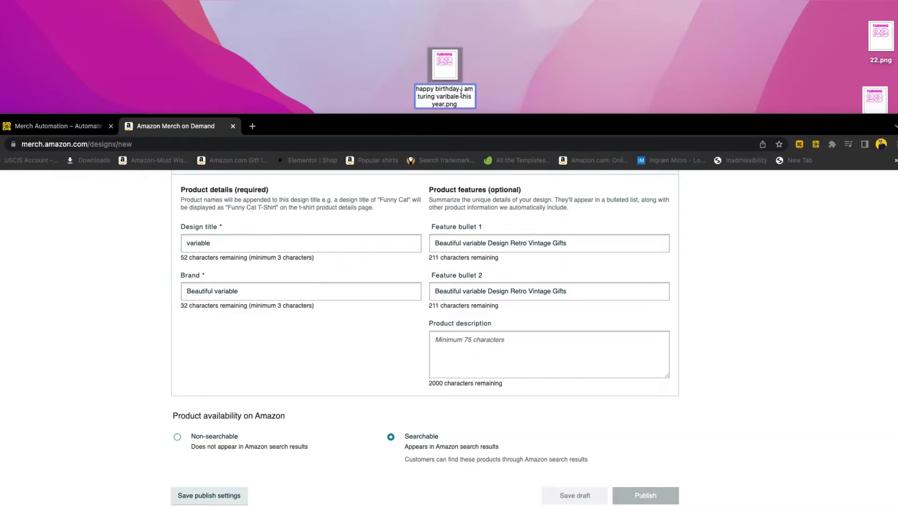
pyautogui.moveTo(460, 96); pyautogui.dragTo(436, 96)
pyautogui.write('variable')
pyautogui.click(481, 94)
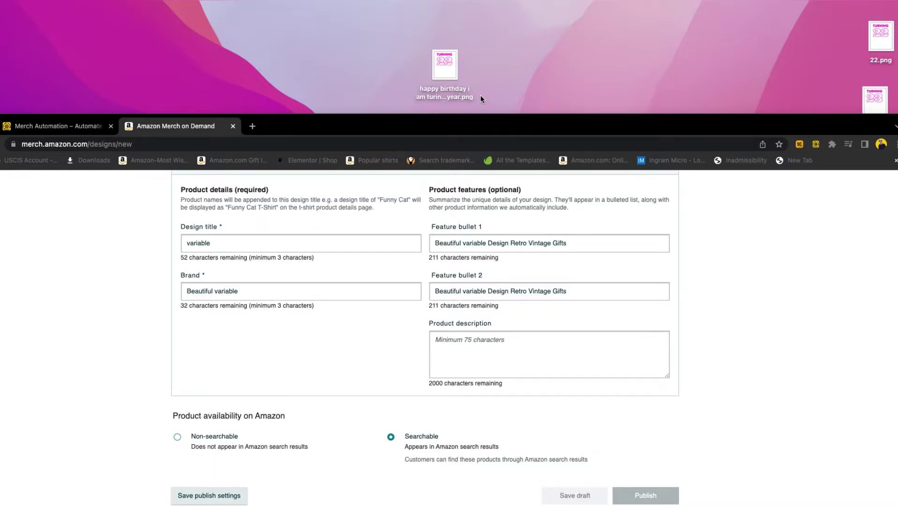
pyautogui.click(452, 92)
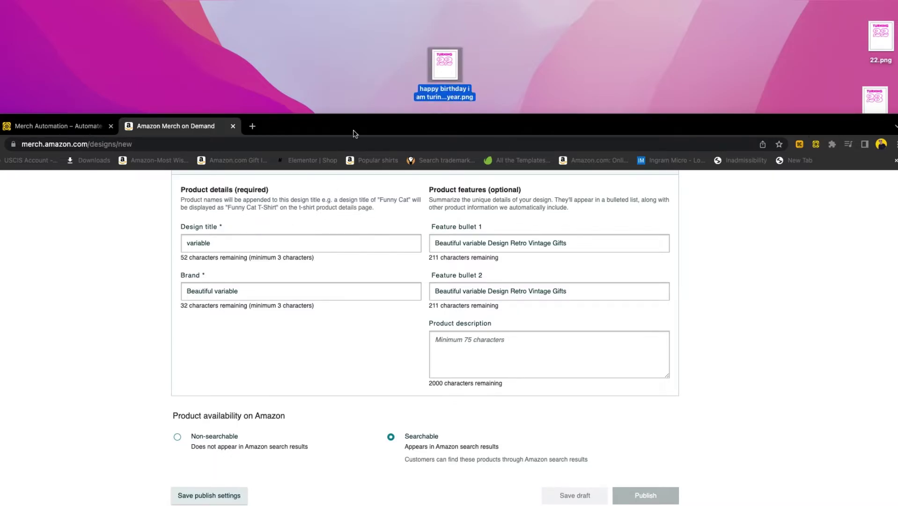
# Restore the full birthday title in Design title by pasting it back.
pyautogui.doubleClick(201, 243)
pyautogui.click(219, 243)
pyautogui.press('BackSpace')
pyautogui.press('BackSpace')
pyautogui.press('BackSpace')
pyautogui.press('BackSpace')
pyautogui.press('BackSpace')
pyautogui.press('BackSpace')
pyautogui.press('BackSpace')
pyautogui.press('super+a')
pyautogui.write('happy birthday i am turinb varibale this year')
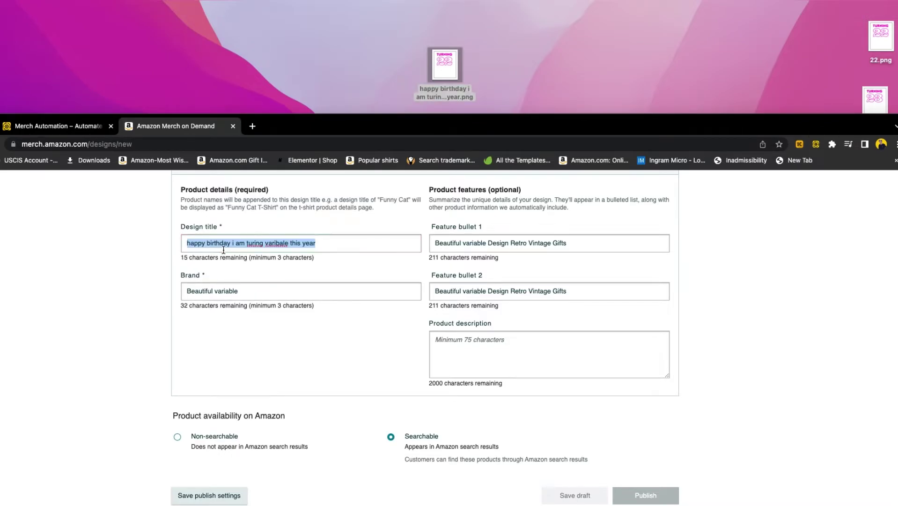
# Correct the title's spelling to 'turning' and 'variable' using the spelling suggestion.
pyautogui.click(269, 243)
pyautogui.moveTo(265, 243); pyautogui.dragTo(289, 243)
pyautogui.click(876, 65)
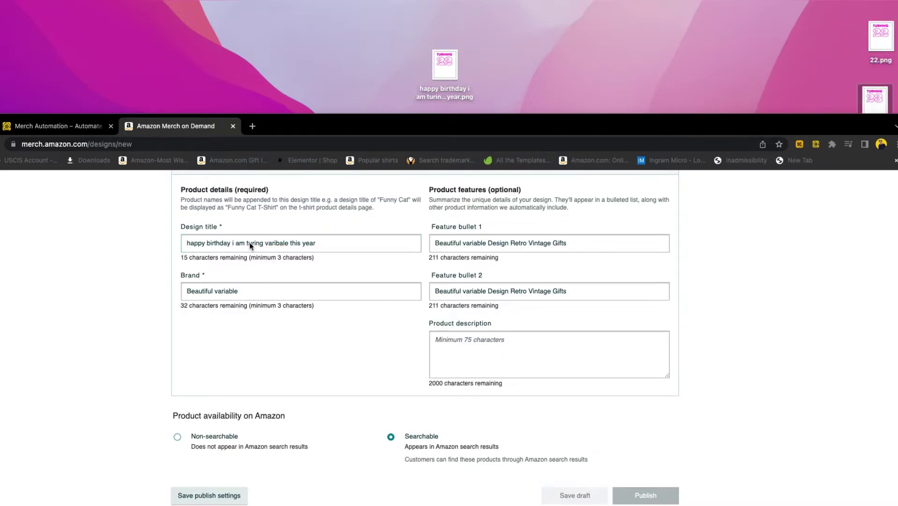
pyautogui.click(268, 243)
pyautogui.moveTo(265, 242); pyautogui.dragTo(288, 242)
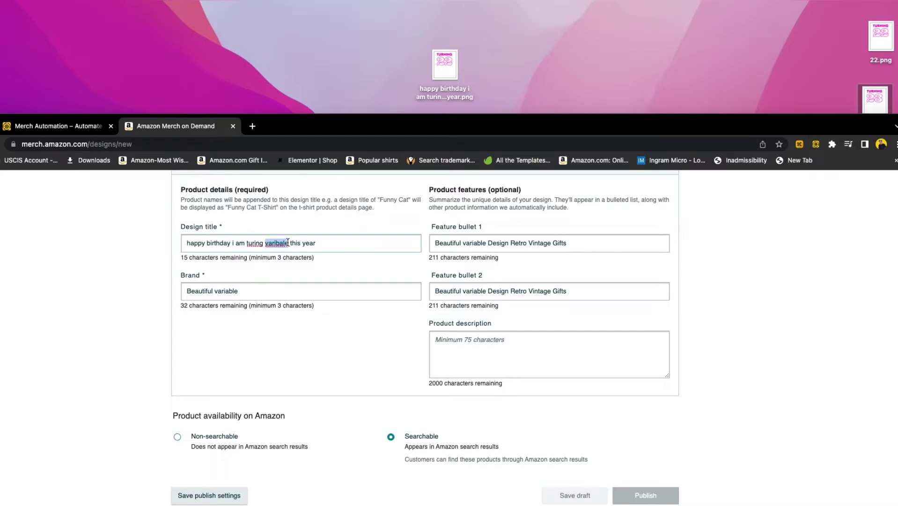
pyautogui.click(255, 243)
pyautogui.press('BackSpace')
pyautogui.write('in')
pyautogui.rightClick(279, 243)
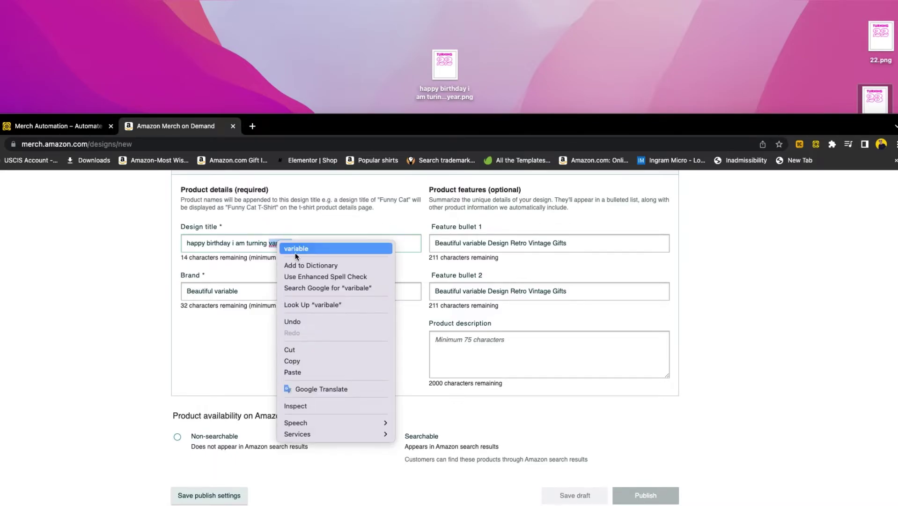
pyautogui.click(290, 253)
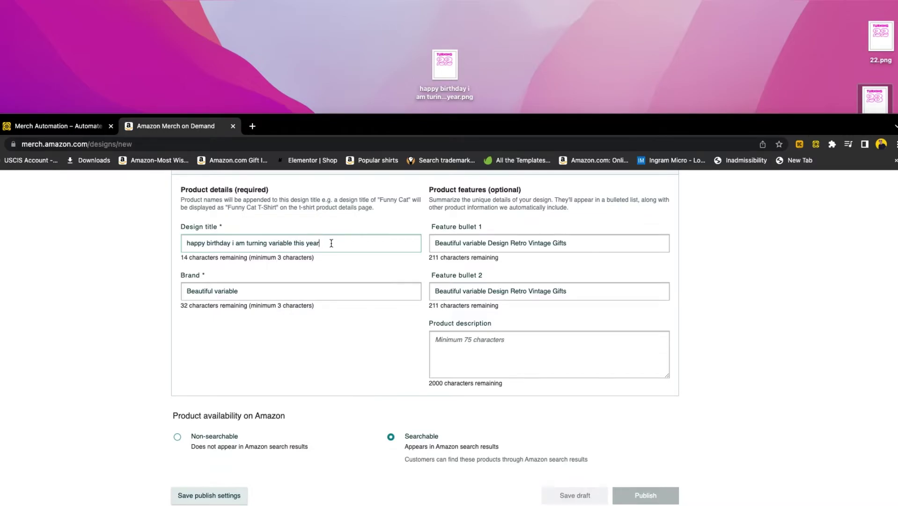
# Change the Brand to 'Beautiful variable Birthday'.
pyautogui.moveTo(391, 243); pyautogui.dragTo(167, 245)
pyautogui.click(237, 242)
pyautogui.click(214, 291)
pyautogui.write('Birthday')
pyautogui.write('.')
pyautogui.press('BackSpace')
pyautogui.moveTo(240, 290); pyautogui.dragTo(267, 290)
pyautogui.press('BackSpace')
pyautogui.click(212, 290)
pyautogui.write('mvari')
pyautogui.press('BackSpace')
pyautogui.press('BackSpace')
pyautogui.press('BackSpace')
pyautogui.press('BackSpace')
pyautogui.press('BackSpace')
pyautogui.write('variable')
# Replace 'Design Retro Vintage Gifts' in Feature bullet 1 with 'Birthday gifts'.
pyautogui.moveTo(463, 244); pyautogui.dragTo(484, 243)
pyautogui.click(486, 243)
pyautogui.moveTo(489, 243); pyautogui.dragTo(576, 243)
pyautogui.write('Birthday gifts')
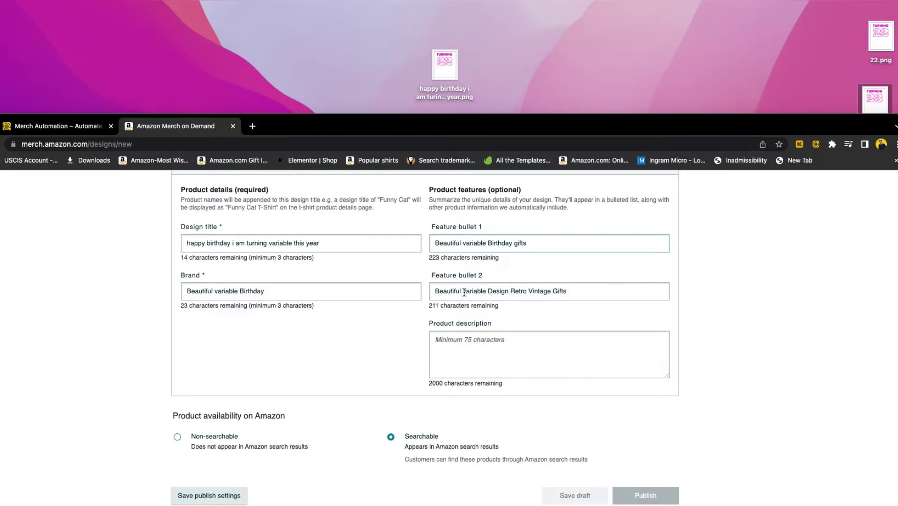
# Rewrite Feature bullet 2 as 'Beautiful variable Birthday tees for women men kids.'.
pyautogui.moveTo(486, 291); pyautogui.dragTo(586, 290)
pyautogui.write('Birthday tees for woem')
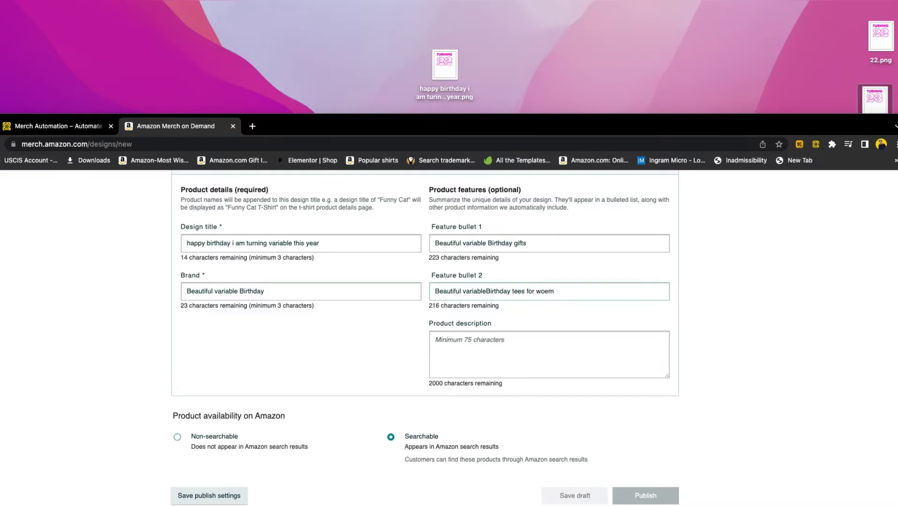
pyautogui.press('BackSpace')
pyautogui.press('BackSpace')
pyautogui.write('men men kids.')
pyautogui.click(486, 291)
pyautogui.moveTo(486, 291); pyautogui.dragTo(463, 291)
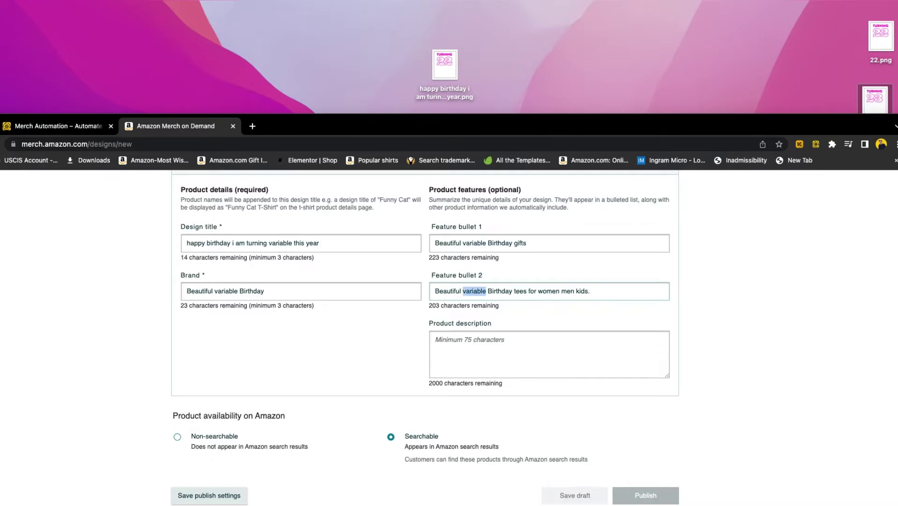
pyautogui.click(880, 62)
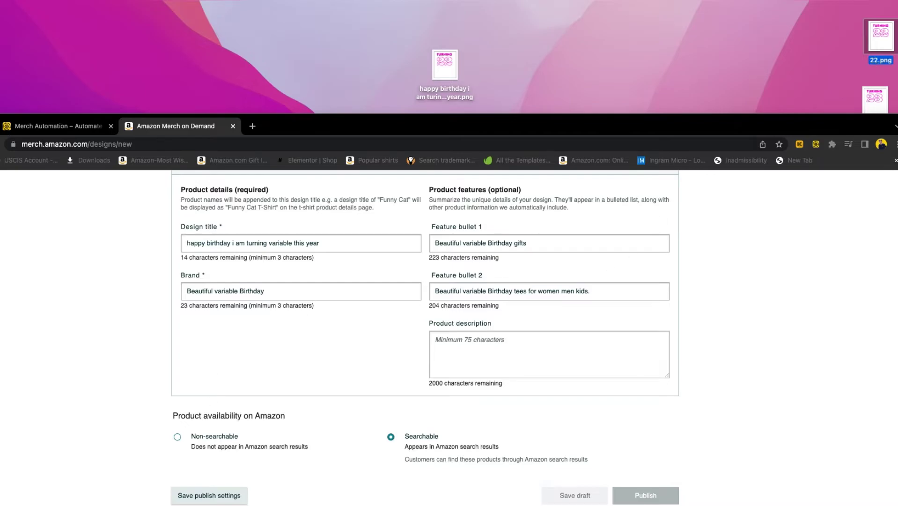
# Save the current form as the publish settings.
pyautogui.click(216, 496)
pyautogui.click(598, 384)
pyautogui.moveTo(420, 131); pyautogui.dragTo(429, 57)
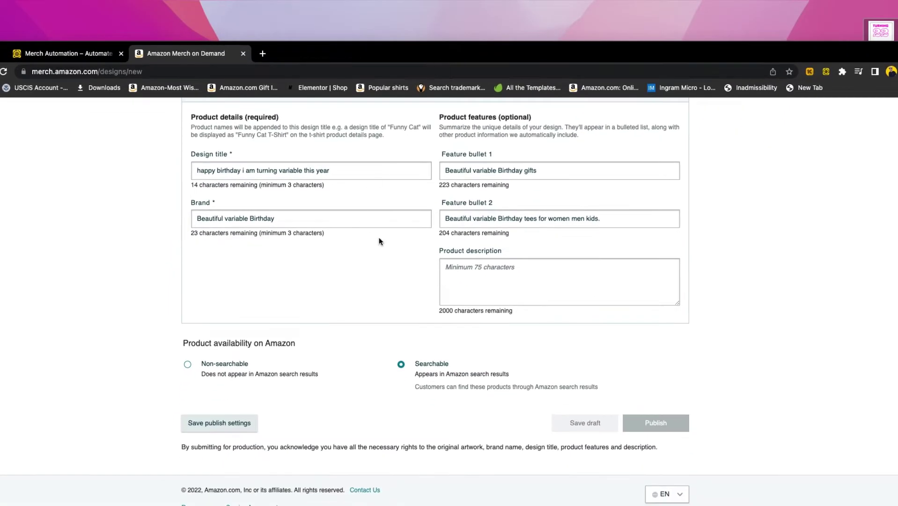
pyautogui.moveTo(880, 53); pyautogui.dragTo(743, 59)
pyautogui.moveTo(552, 61); pyautogui.dragTo(689, 41)
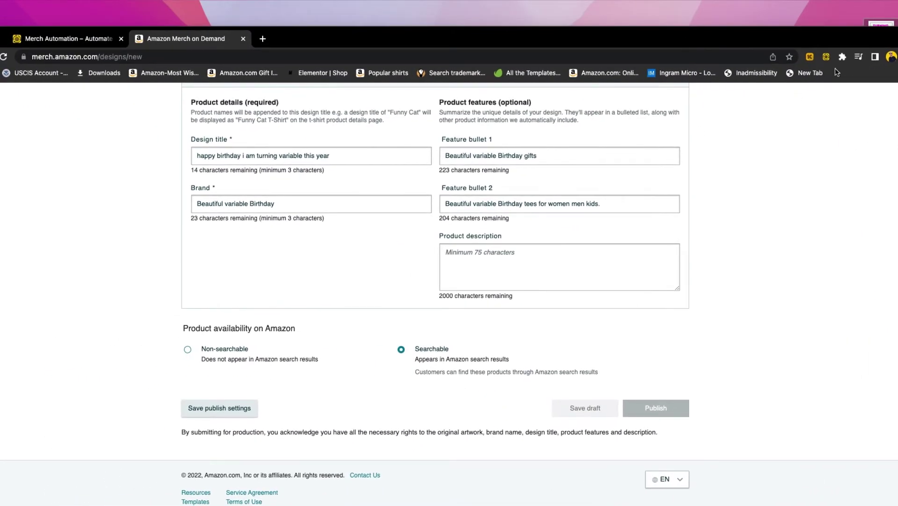
# Import 22.png–25.png into Merch Automation and start AUTOMATE.
pyautogui.click(827, 57)
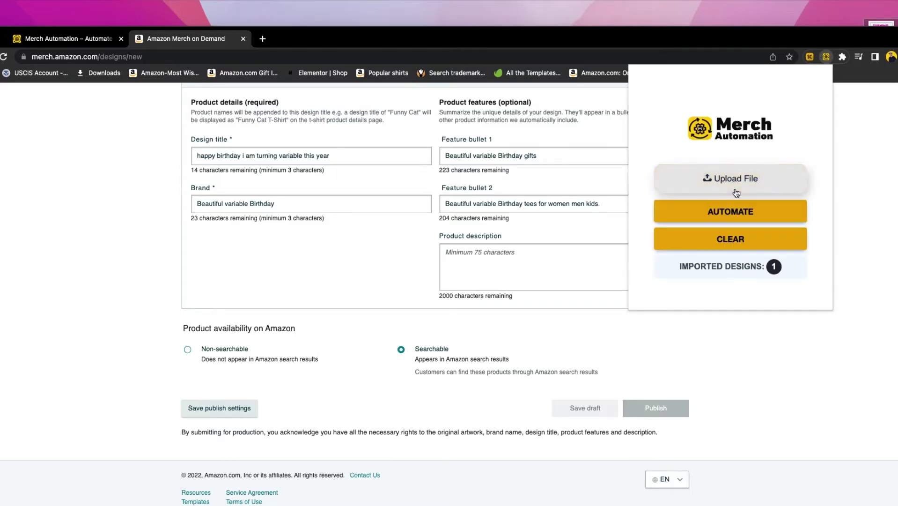
pyautogui.click(745, 171)
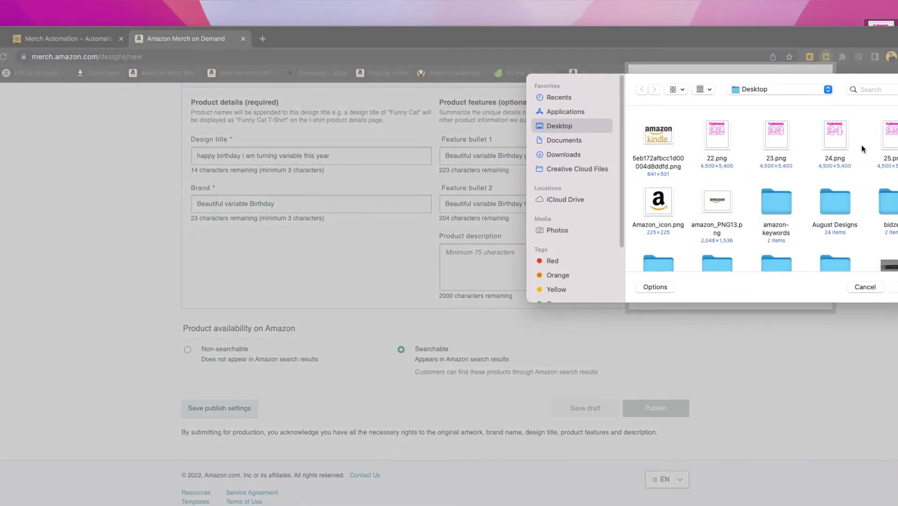
pyautogui.moveTo(867, 148); pyautogui.dragTo(703, 155)
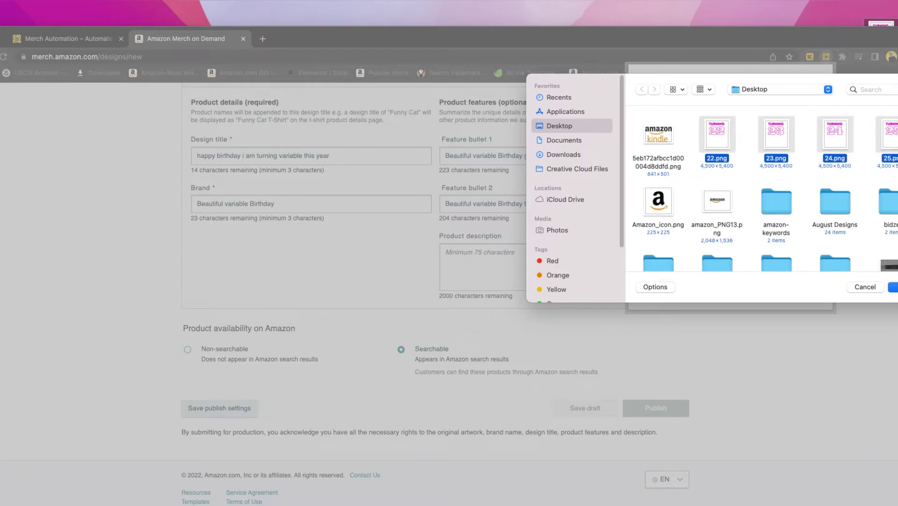
pyautogui.press('Return')
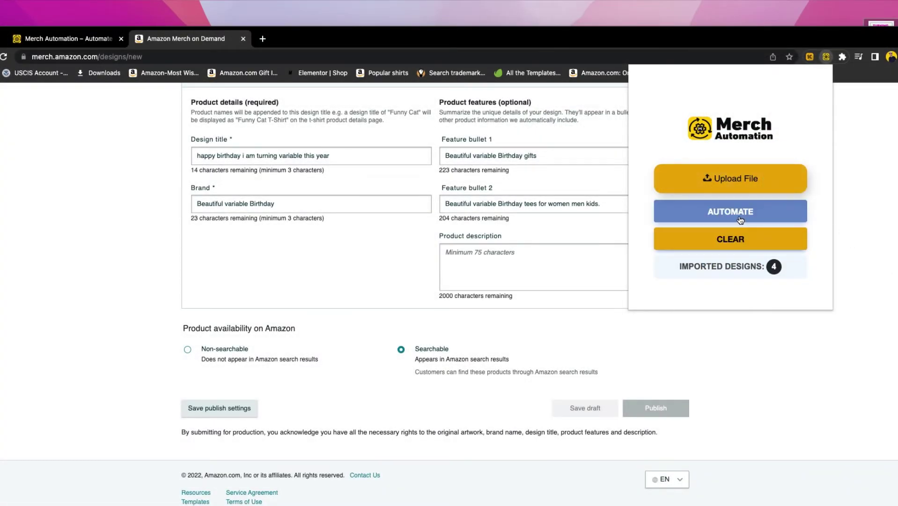
pyautogui.click(740, 219)
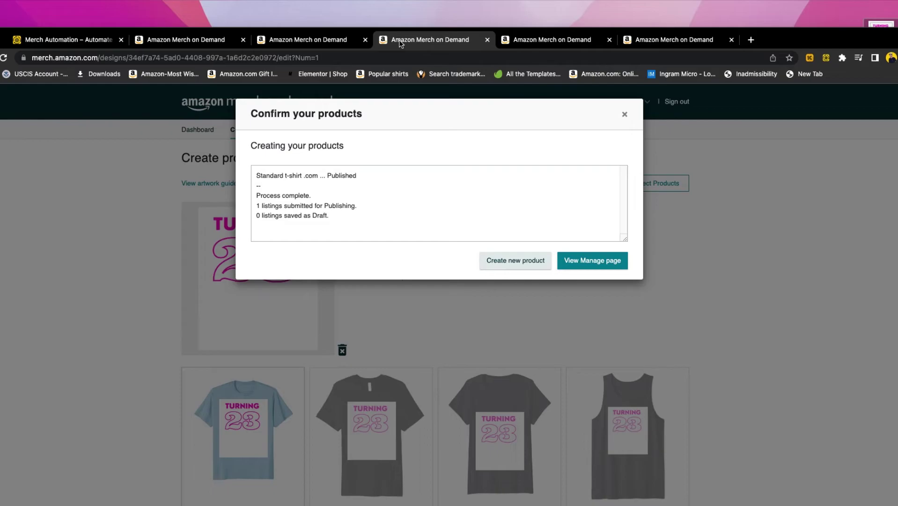
# Check the Turning 24 and Turning 25 product tabs, then go to Manage products.
pyautogui.click(554, 39)
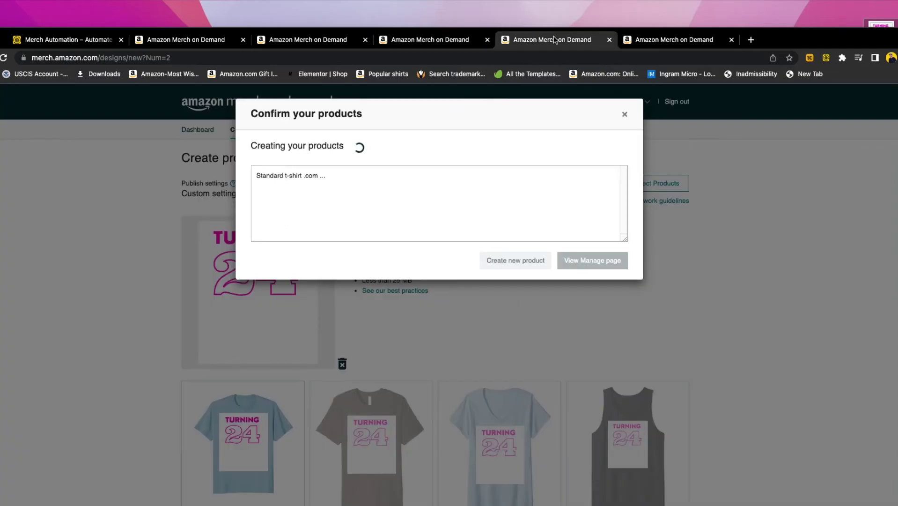
pyautogui.click(684, 40)
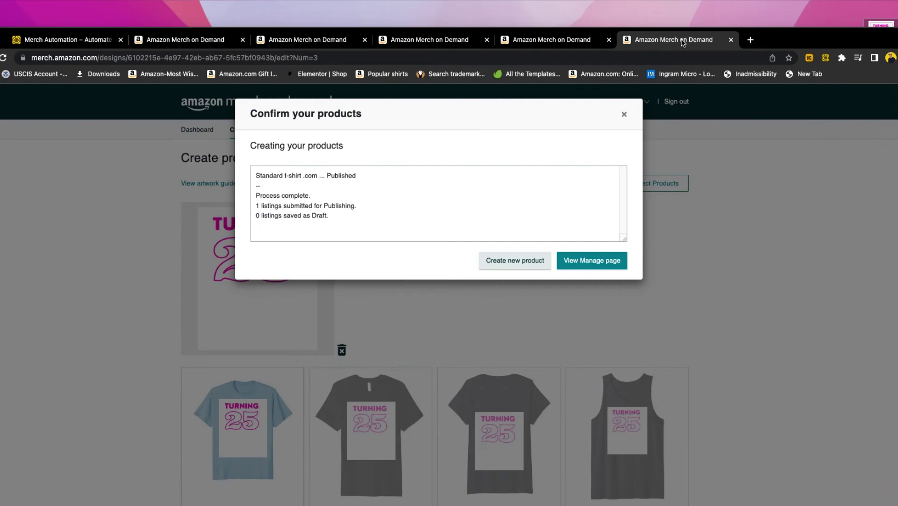
pyautogui.click(583, 260)
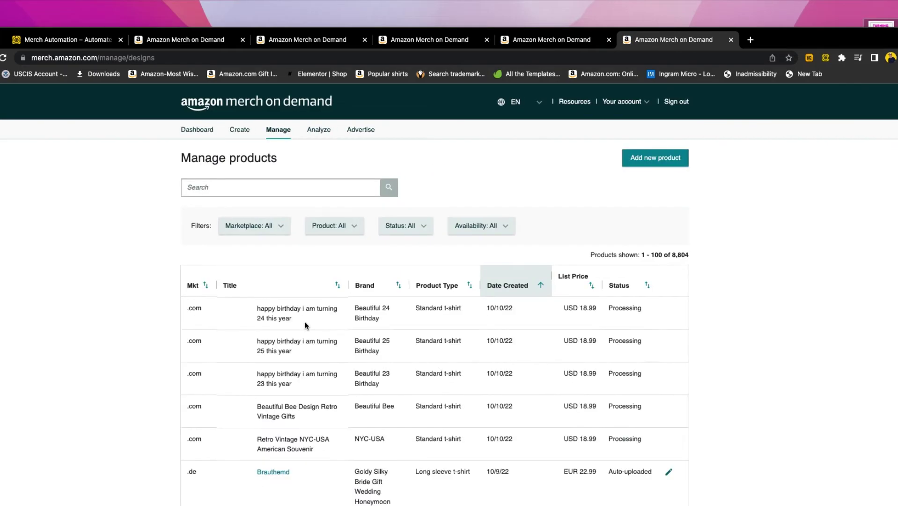
# Review a birthday listing's title in the Manage products table.
pyautogui.moveTo(257, 309); pyautogui.dragTo(286, 309)
pyautogui.click(311, 308)
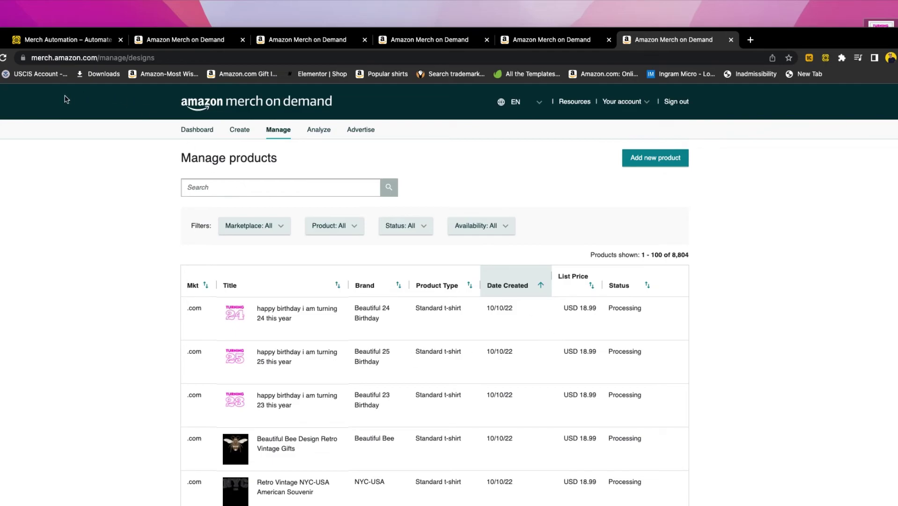
# Publish the Turning 22 shirt and reload the Manage products list.
pyautogui.click(304, 41)
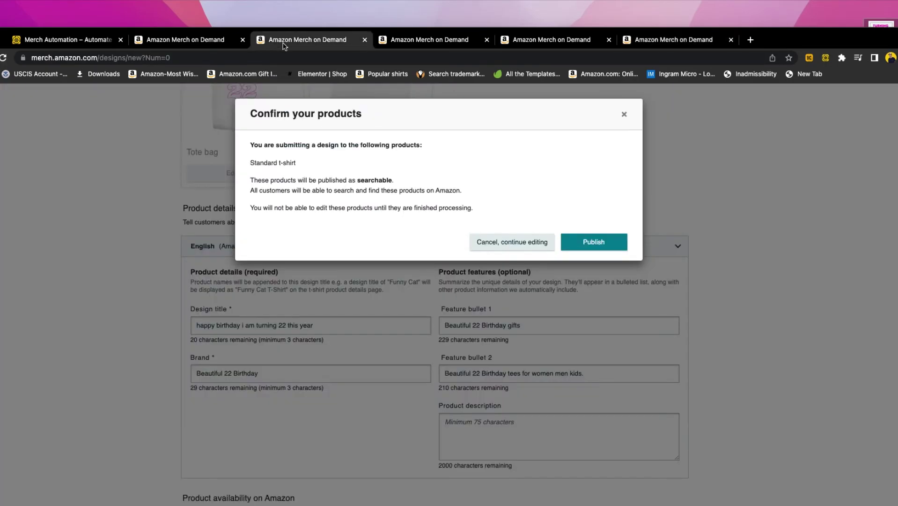
pyautogui.click(583, 247)
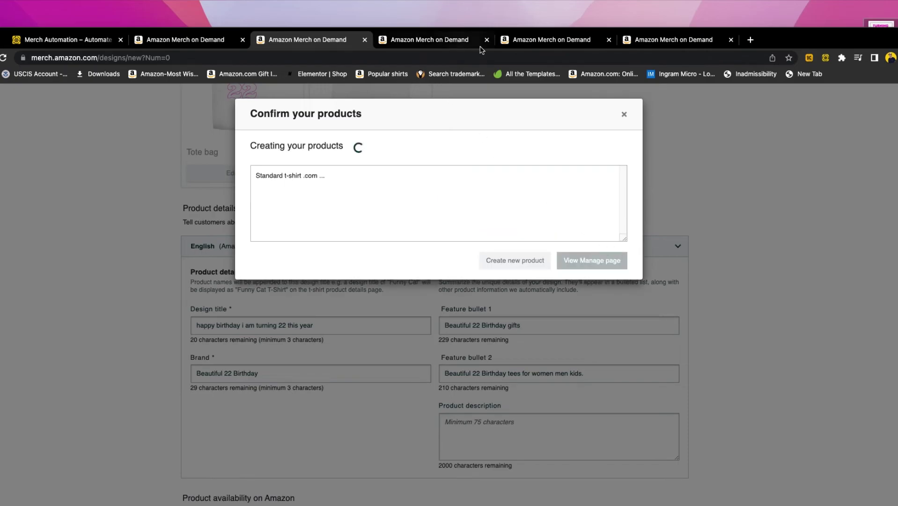
pyautogui.click(651, 42)
pyautogui.click(4, 57)
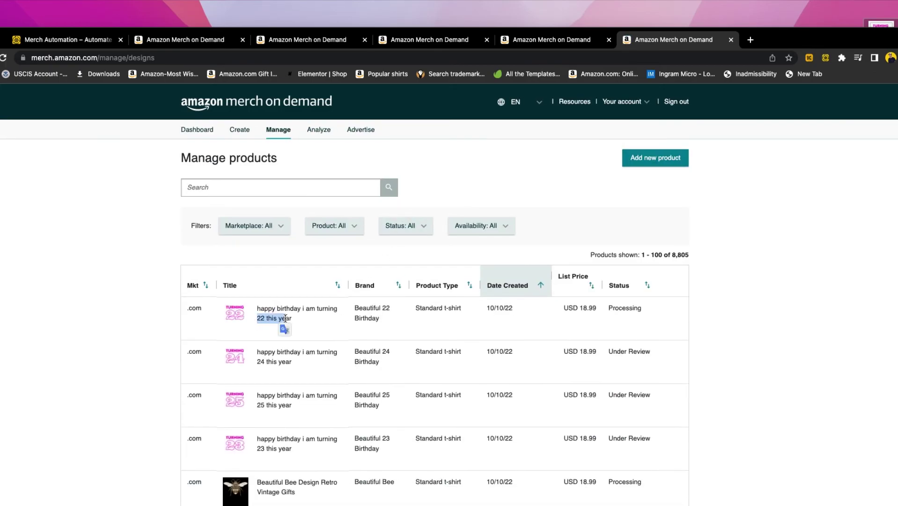
# Check the four 'happy birthday i am turning' titles in the list.
pyautogui.moveTo(257, 361); pyautogui.dragTo(283, 361)
pyautogui.moveTo(257, 405); pyautogui.dragTo(284, 405)
pyautogui.tripleClick(314, 440)
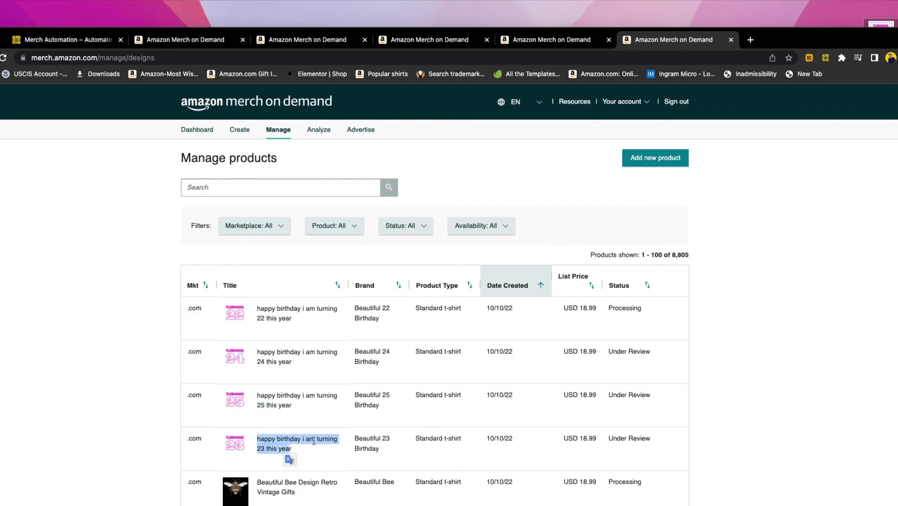
pyautogui.click(370, 310)
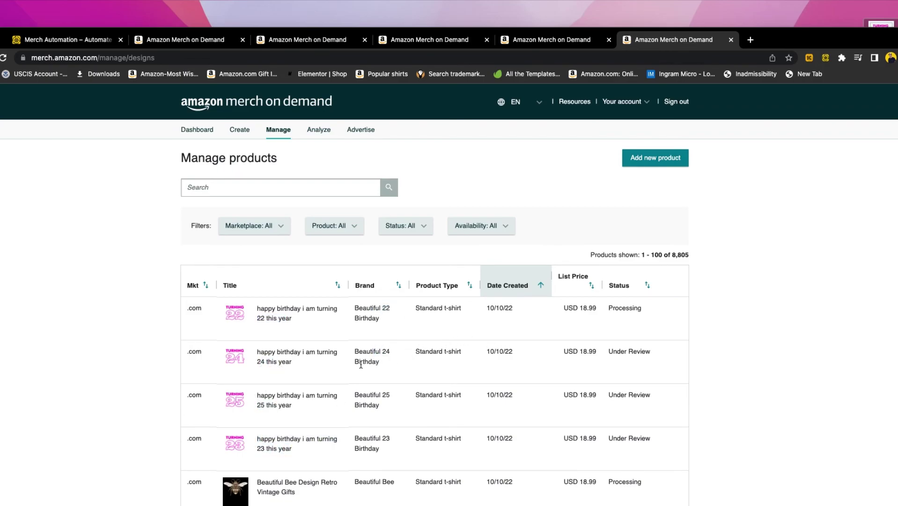